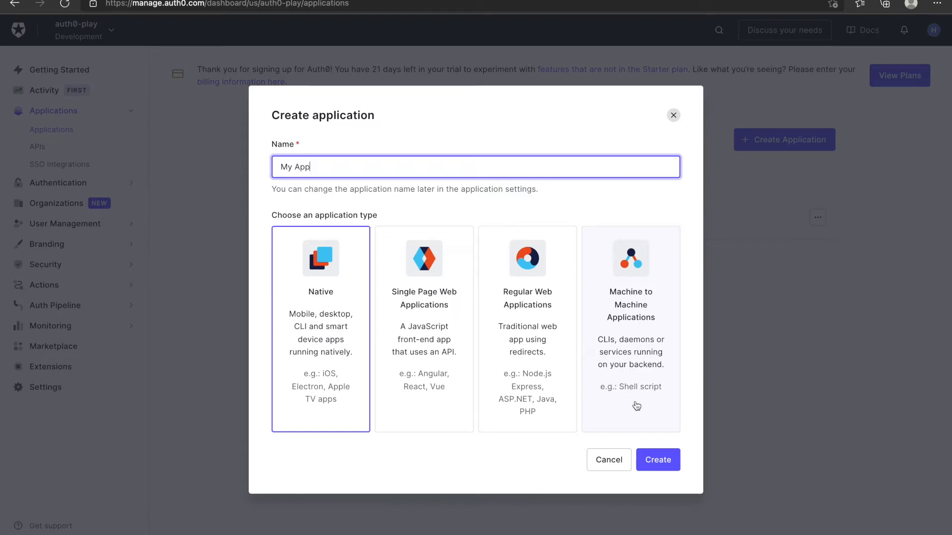
Choose Machine to Machine as the application type, name the application "My App - m2m" and create it.
{"action": "left_click", "coordinate": [636, 406]}
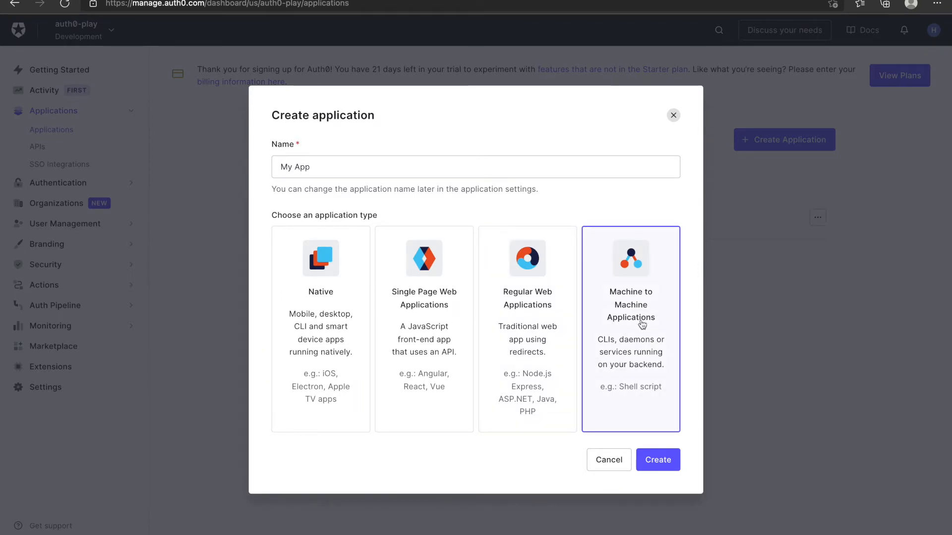
{"action": "left_click", "coordinate": [392, 168]}
{"action": "type", "text": "- m2m"}
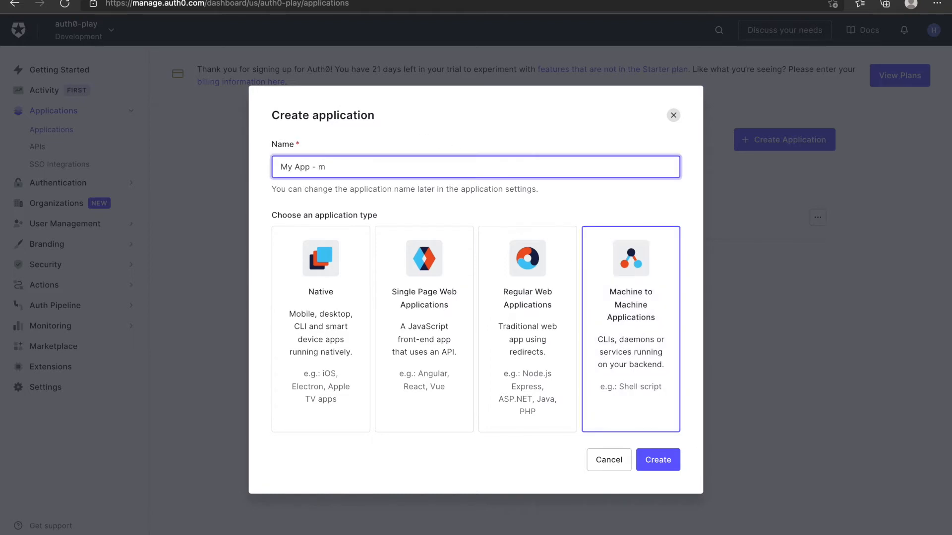
{"action": "left_click", "coordinate": [648, 461]}
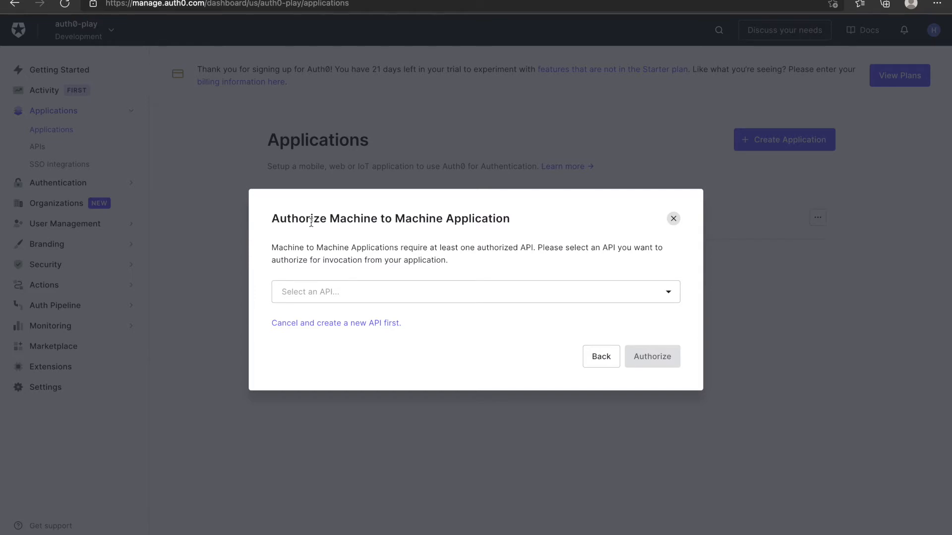
Authorize the machine-to-machine application for the Auth0 Management API with all permissions granted.
{"action": "left_click", "coordinate": [373, 296]}
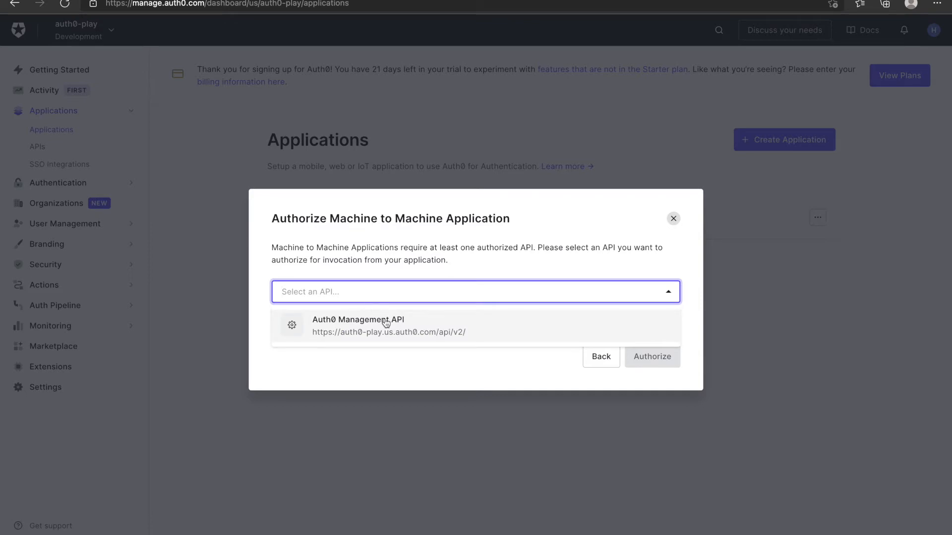
{"action": "left_click", "coordinate": [508, 330]}
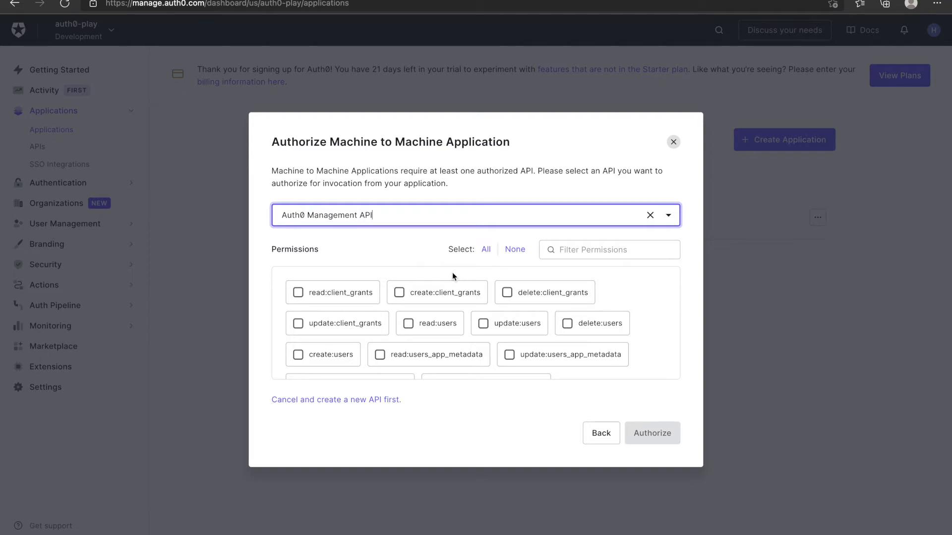
{"action": "left_click", "coordinate": [486, 249]}
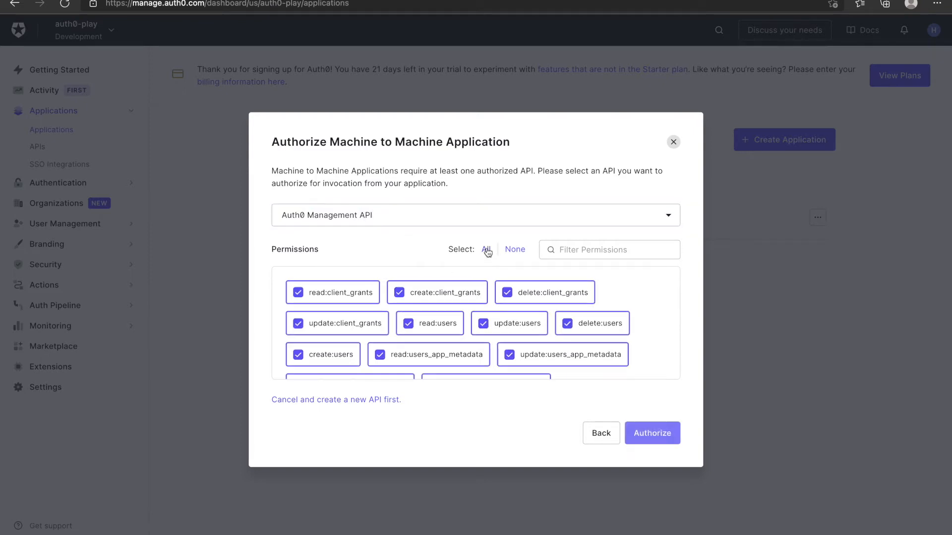
{"action": "left_click", "coordinate": [646, 434]}
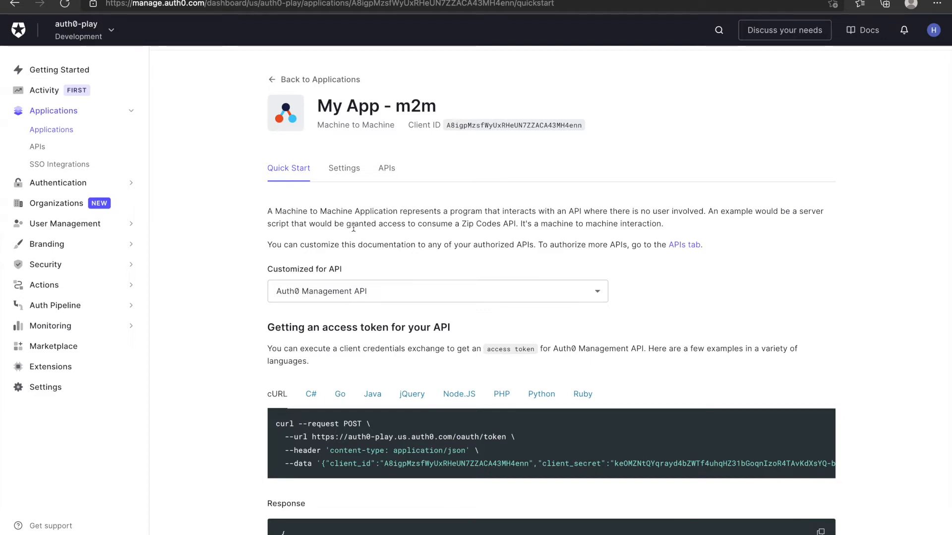
Review the settings of My App - m2m, from basic information through application URIs to ID token options.
{"action": "left_click", "coordinate": [346, 172]}
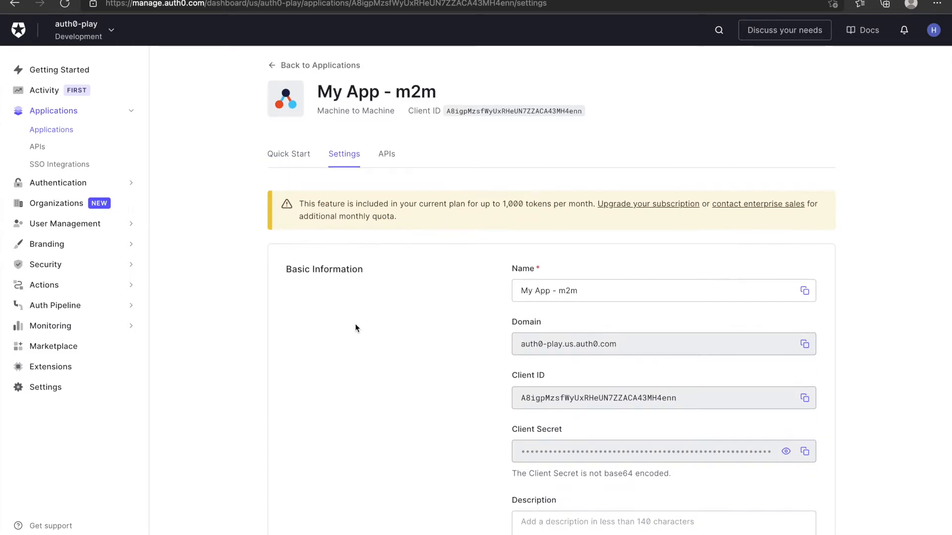
{"action": "scroll", "coordinate": [355, 328], "scroll_direction": "down", "scroll_amount": 3}
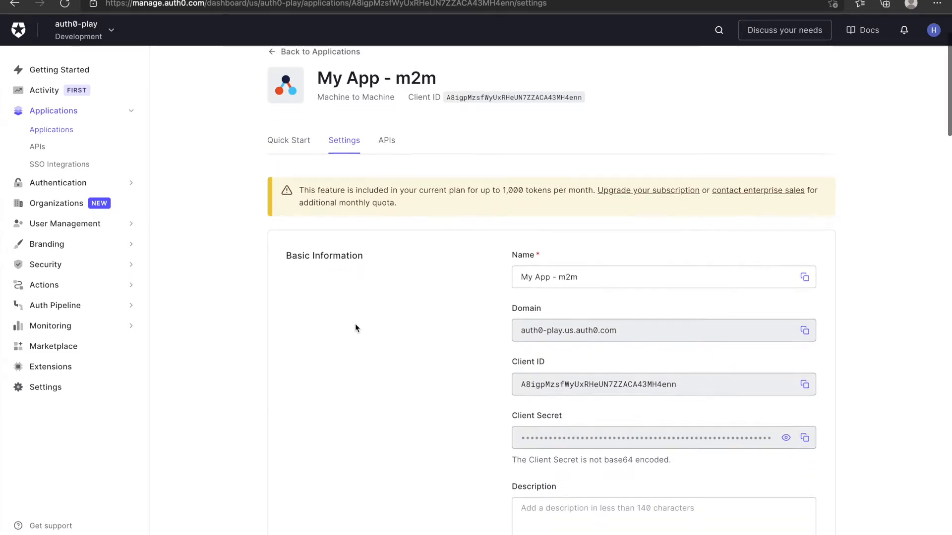
{"action": "scroll", "coordinate": [355, 325], "scroll_direction": "down", "scroll_amount": 9}
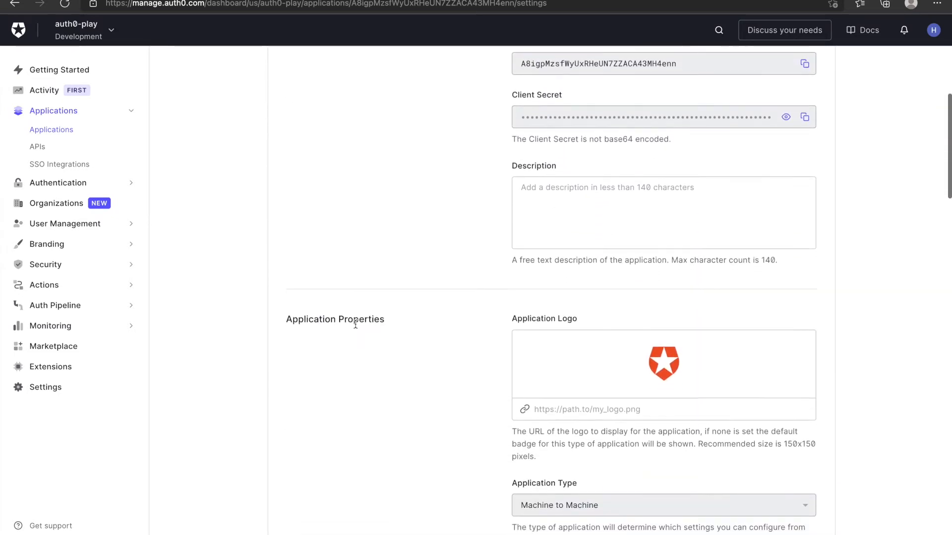
{"action": "scroll", "coordinate": [355, 325], "scroll_direction": "down", "scroll_amount": 9}
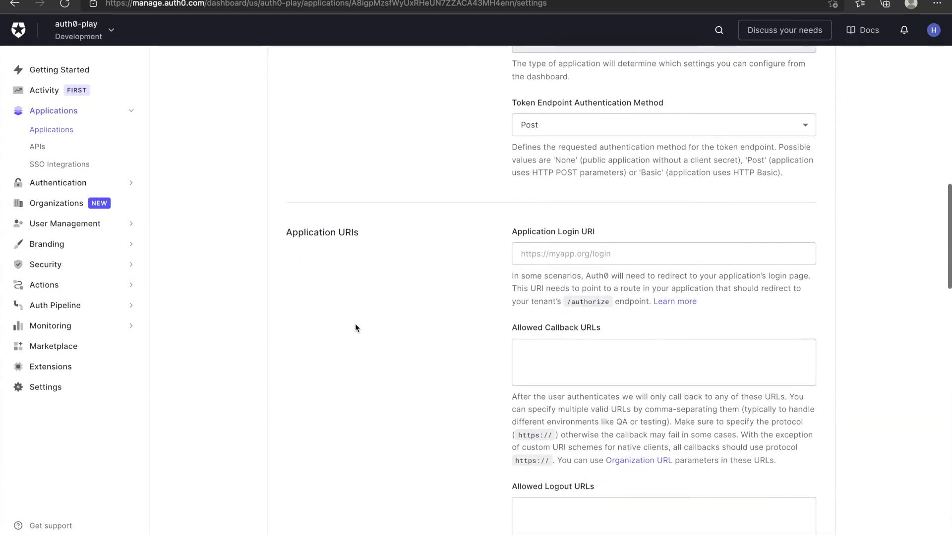
{"action": "scroll", "coordinate": [355, 328], "scroll_direction": "down", "scroll_amount": 10}
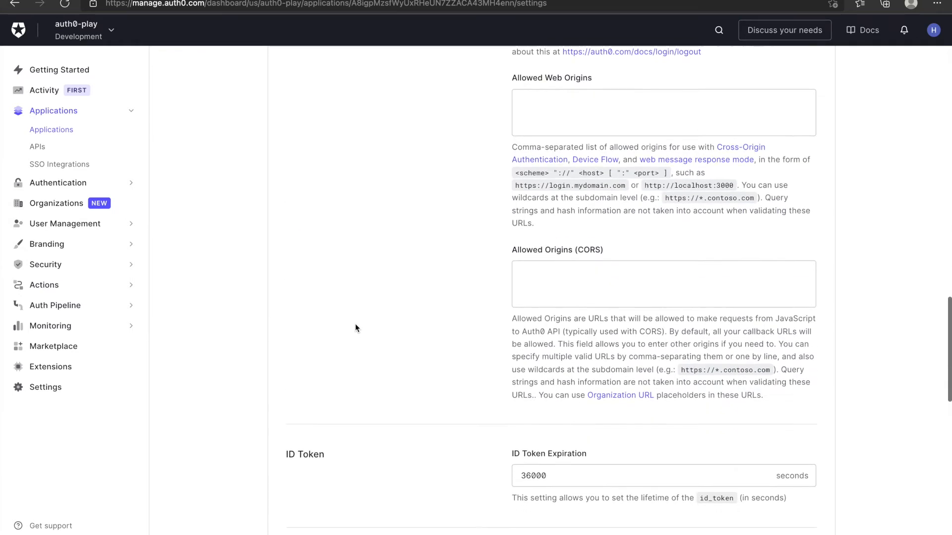
{"action": "scroll", "coordinate": [355, 327], "scroll_direction": "down", "scroll_amount": 8}
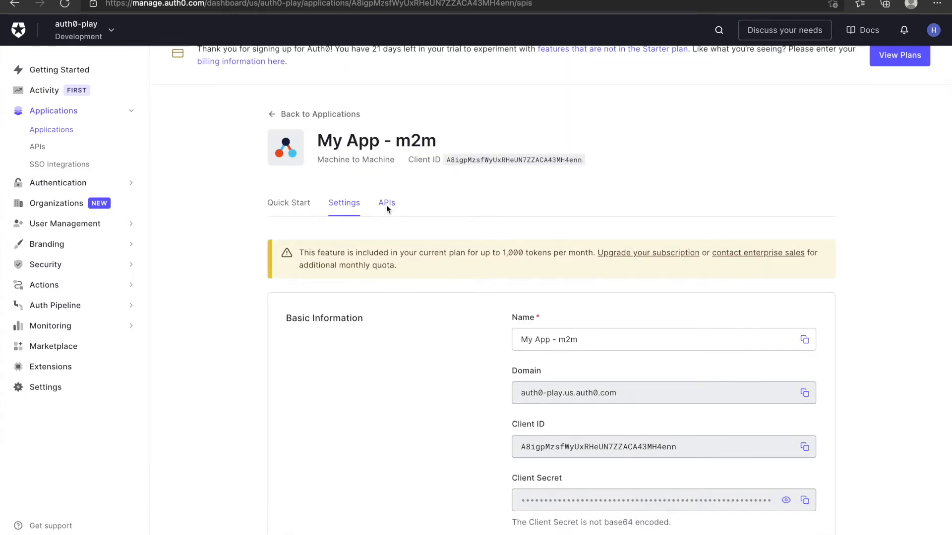
Inspect the Auth0 Management API permissions granted to My App - m2m, and collapse their details again.
{"action": "left_click", "coordinate": [387, 205]}
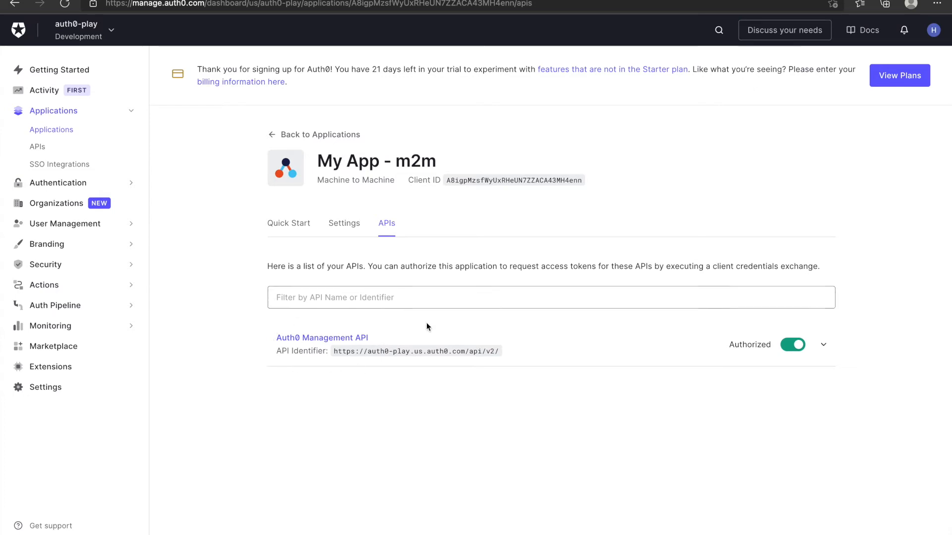
{"action": "left_click", "coordinate": [822, 344]}
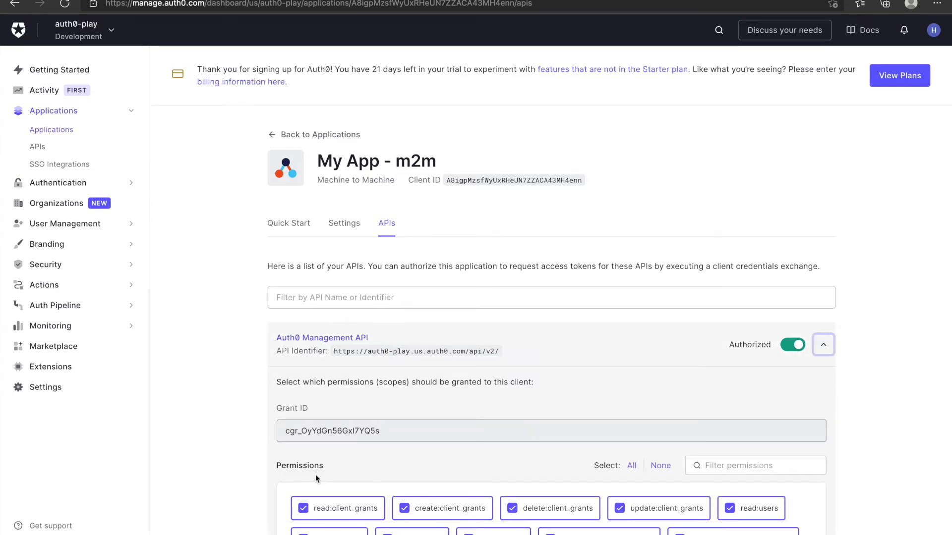
{"action": "scroll", "coordinate": [537, 510], "scroll_direction": "down", "scroll_amount": 1}
{"action": "scroll", "coordinate": [536, 511], "scroll_direction": "down", "scroll_amount": 5}
{"action": "left_click", "coordinate": [823, 345]}
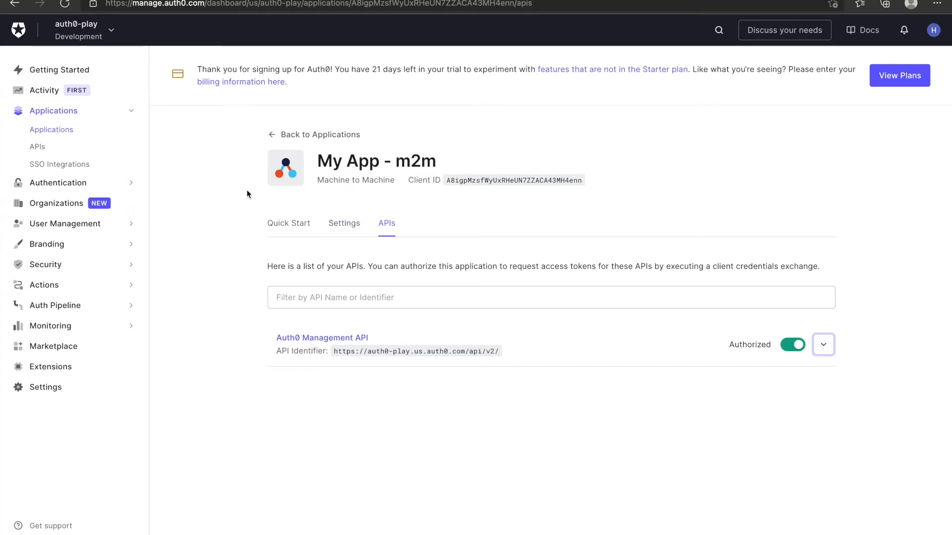
Look up the machine-to-machine applications of the Auth0 Management API among the tenant's APIs.
{"action": "left_click", "coordinate": [39, 148]}
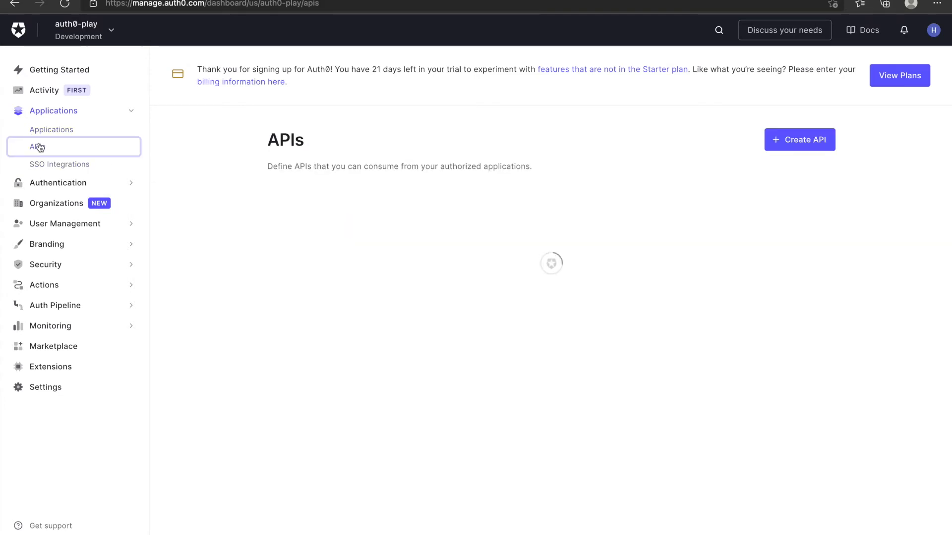
{"action": "left_click", "coordinate": [342, 218]}
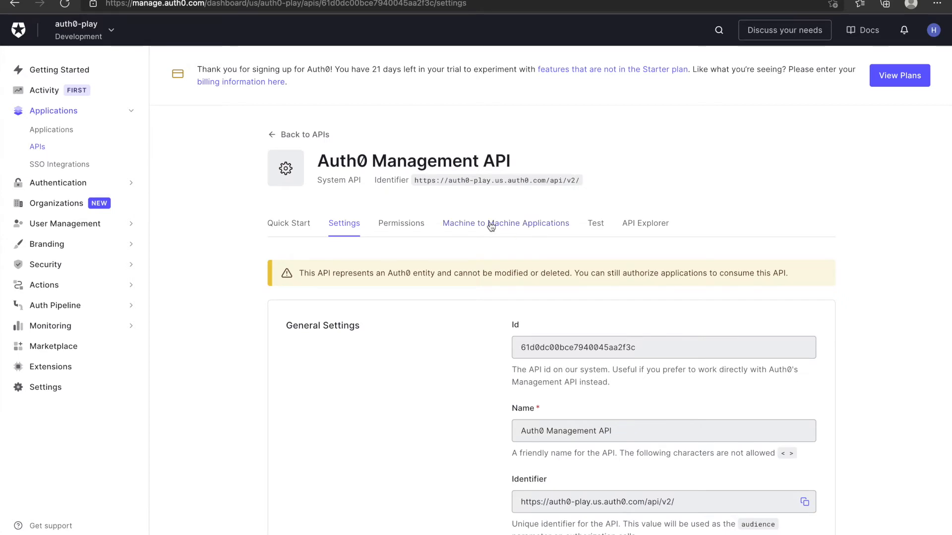
{"action": "left_click", "coordinate": [487, 227]}
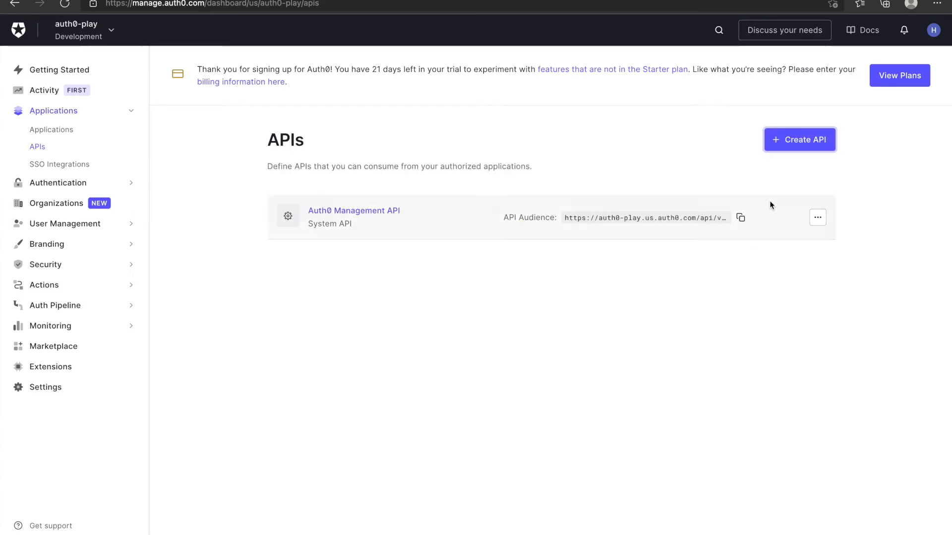
{"action": "left_click", "coordinate": [797, 149]}
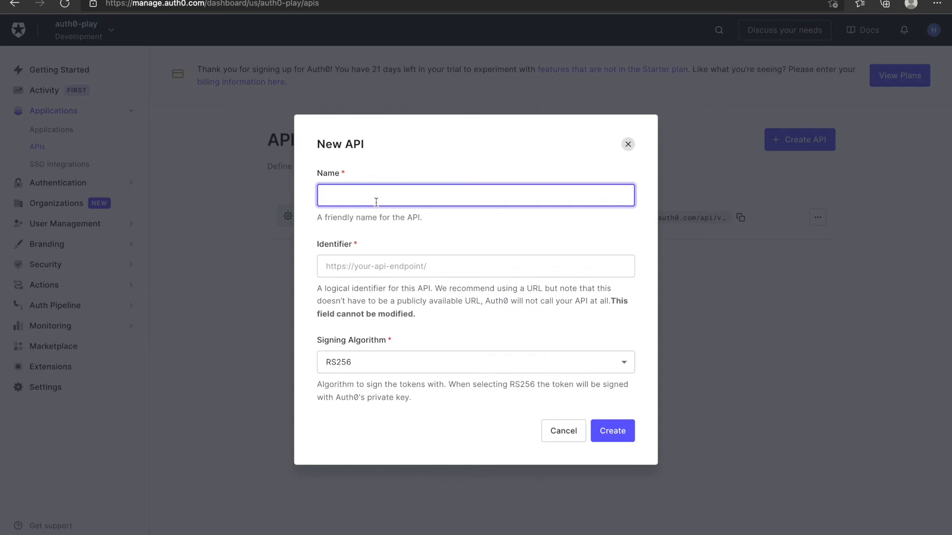
{"action": "type", "text": "People service API"}
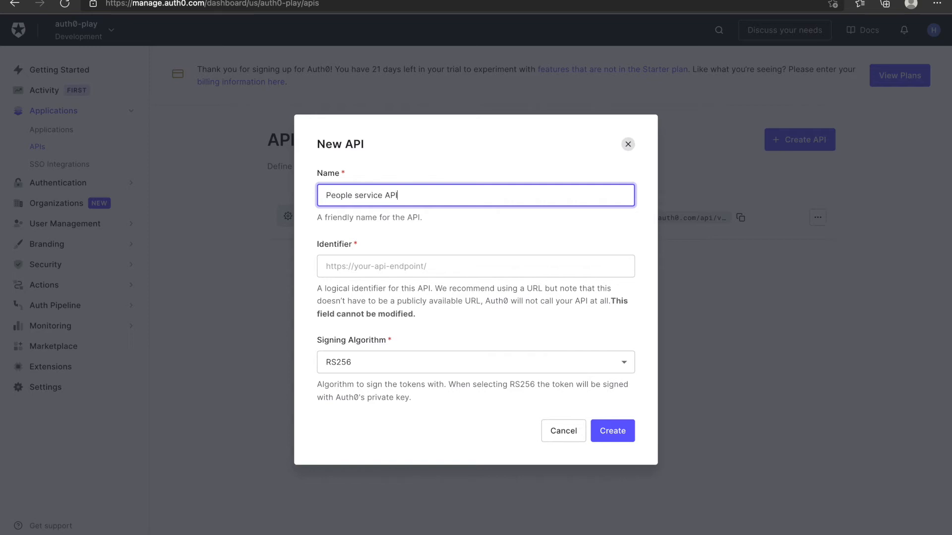
{"action": "left_click", "coordinate": [374, 269]}
{"action": "type", "text": "https://people-service.com"}
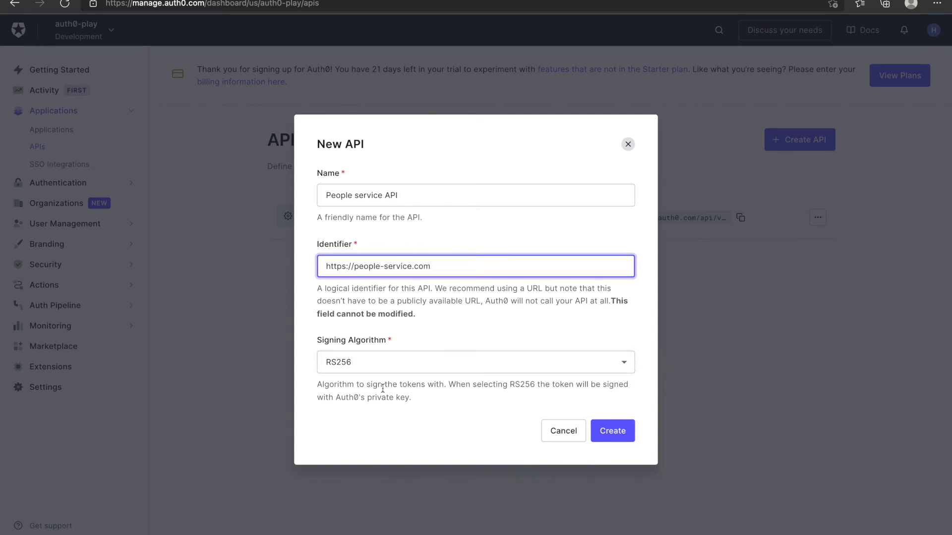
{"action": "left_click", "coordinate": [617, 434]}
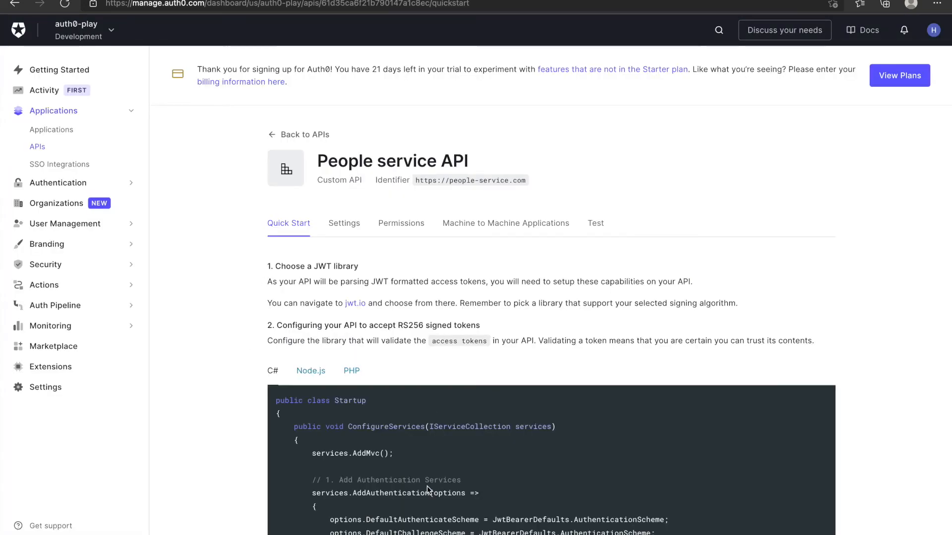
Examine the People service API's quick start, general settings and token expiration settings.
{"action": "scroll", "coordinate": [427, 486], "scroll_direction": "down", "scroll_amount": 1}
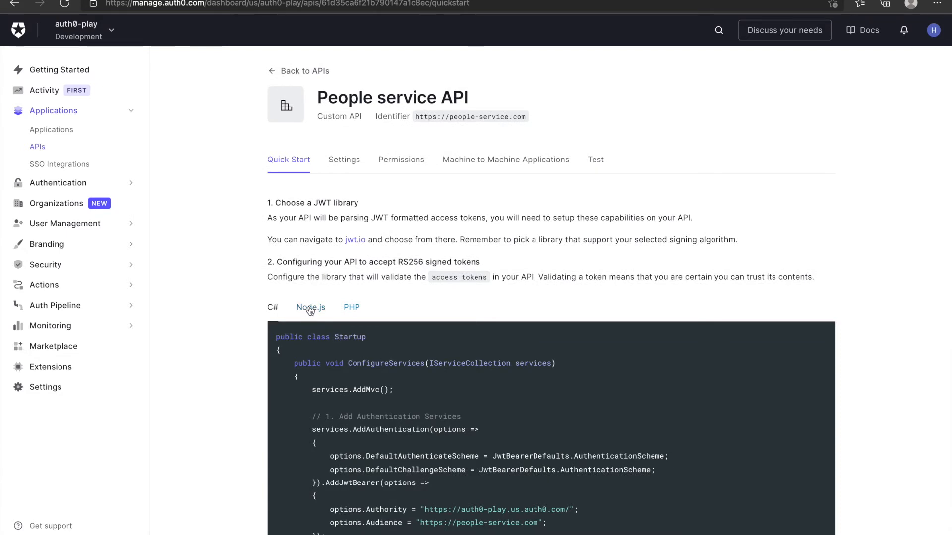
{"action": "scroll", "coordinate": [376, 297], "scroll_direction": "up", "scroll_amount": 1}
{"action": "left_click", "coordinate": [349, 184]}
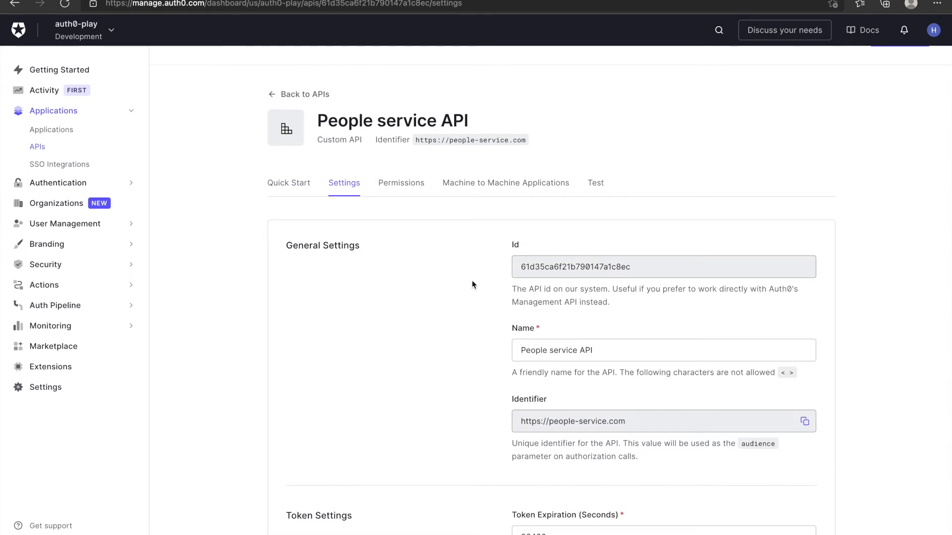
{"action": "scroll", "coordinate": [472, 285], "scroll_direction": "down", "scroll_amount": 2}
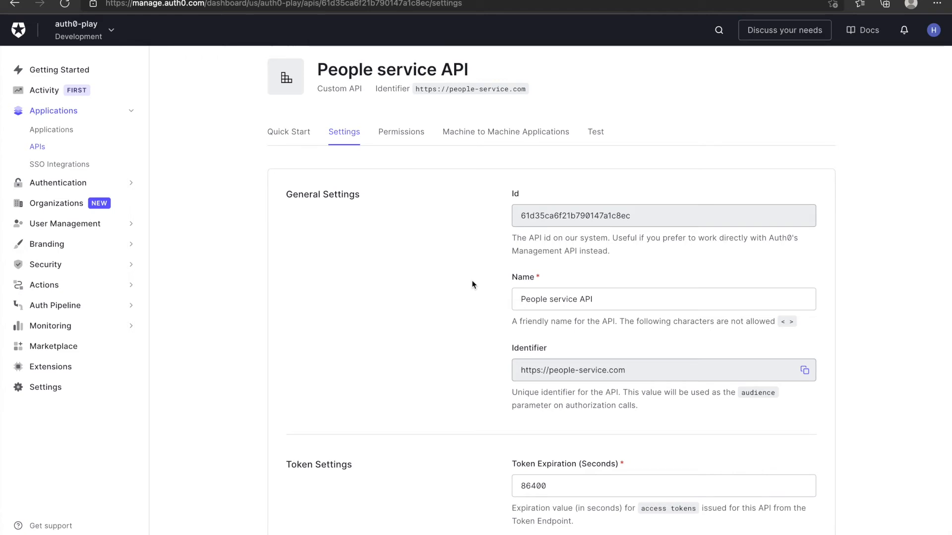
{"action": "scroll", "coordinate": [442, 294], "scroll_direction": "down", "scroll_amount": 1}
{"action": "scroll", "coordinate": [442, 294], "scroll_direction": "down", "scroll_amount": 5}
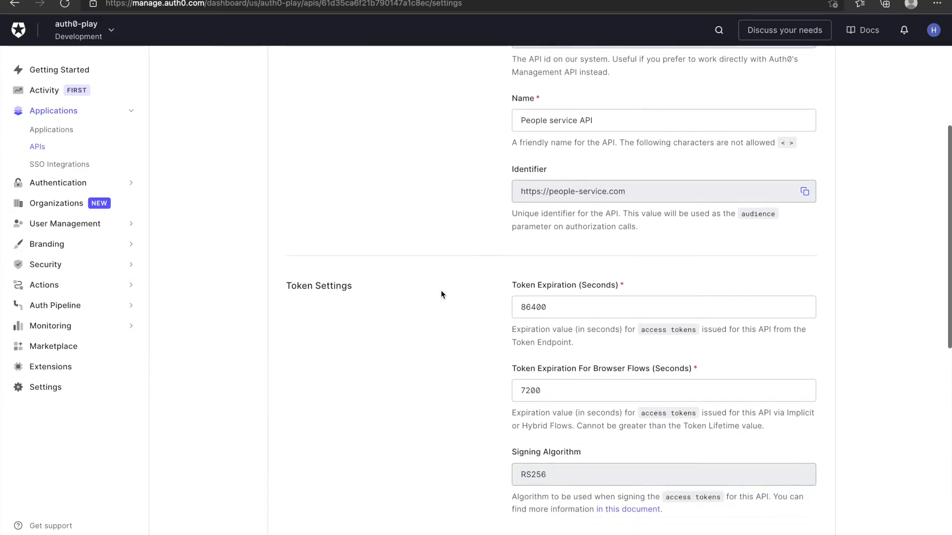
{"action": "scroll", "coordinate": [442, 294], "scroll_direction": "down", "scroll_amount": 1}
{"action": "left_click", "coordinate": [536, 218]}
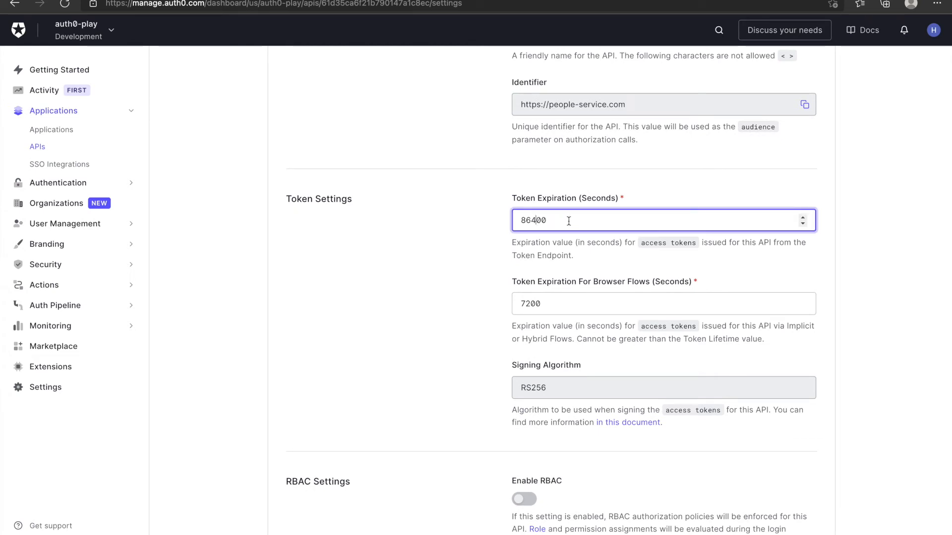
Enable Allow Offline Access in the People service API's access settings and save the change.
{"action": "scroll", "coordinate": [422, 342], "scroll_direction": "down", "scroll_amount": 8}
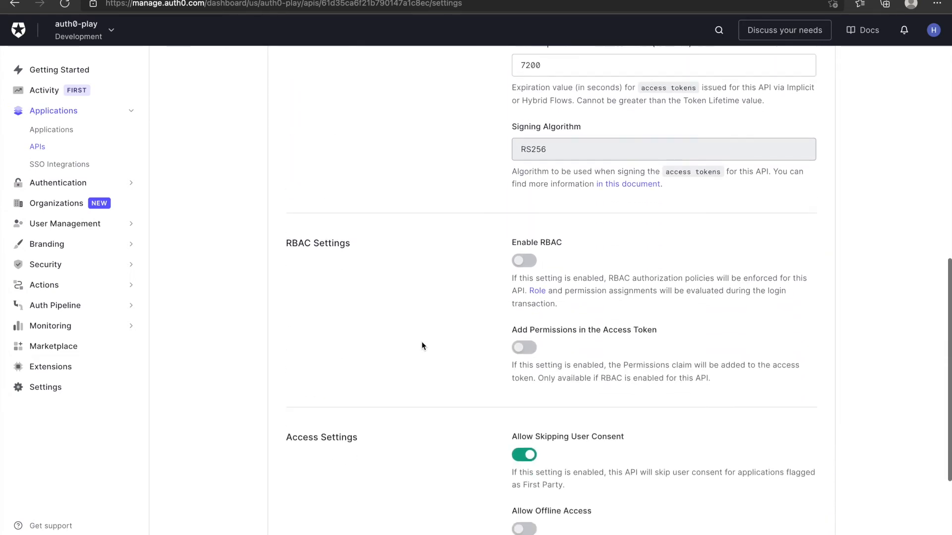
{"action": "scroll", "coordinate": [450, 371], "scroll_direction": "down", "scroll_amount": 1}
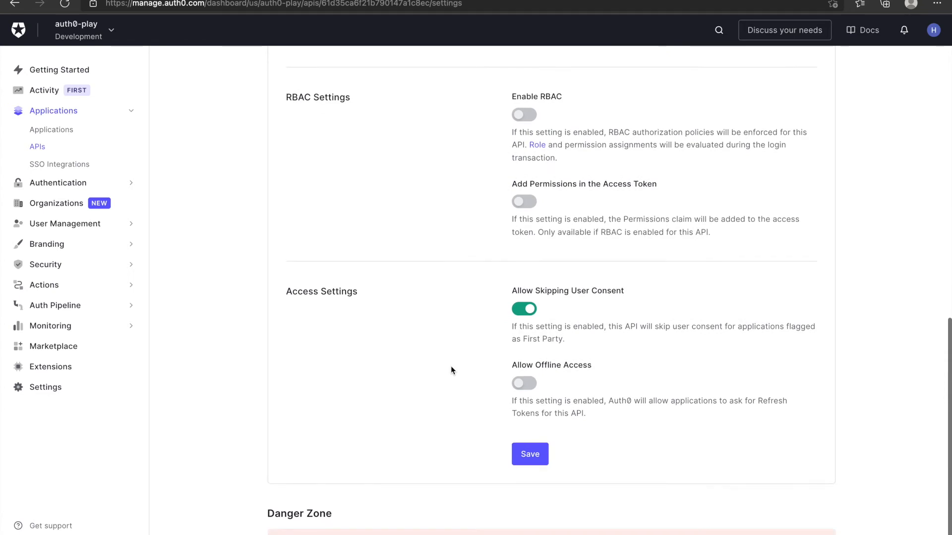
{"action": "left_click", "coordinate": [532, 386]}
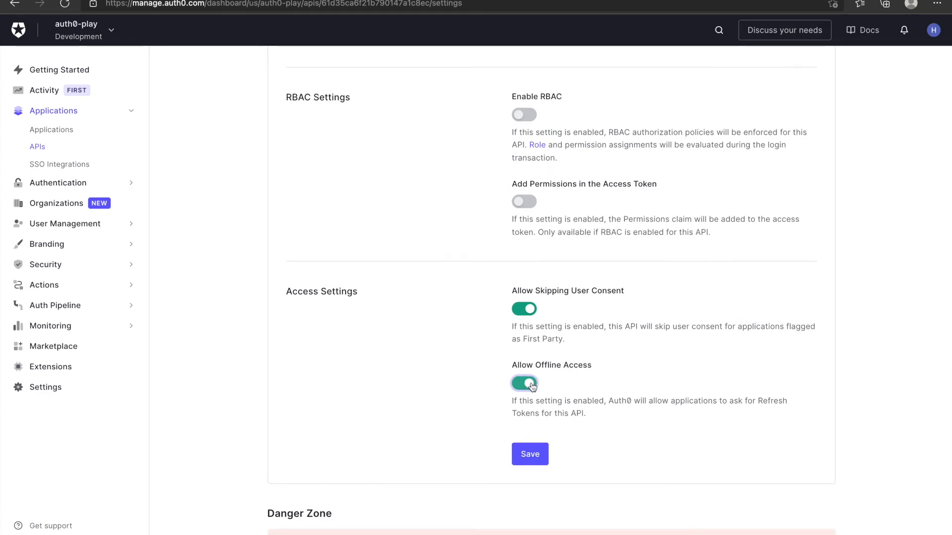
{"action": "left_click", "coordinate": [542, 458]}
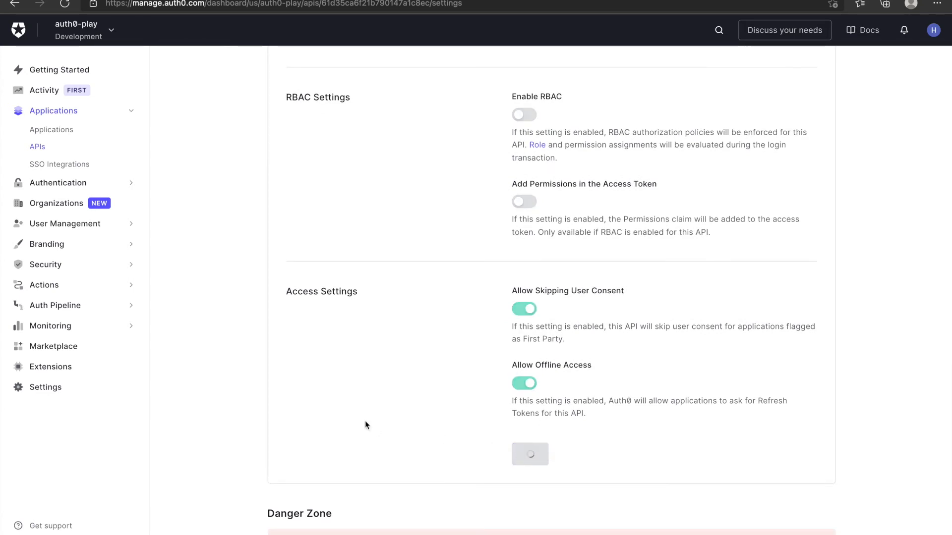
Examine the permissions and the machine-to-machine applications of the People service API.
{"action": "scroll", "coordinate": [259, 427], "scroll_direction": "down", "scroll_amount": 1}
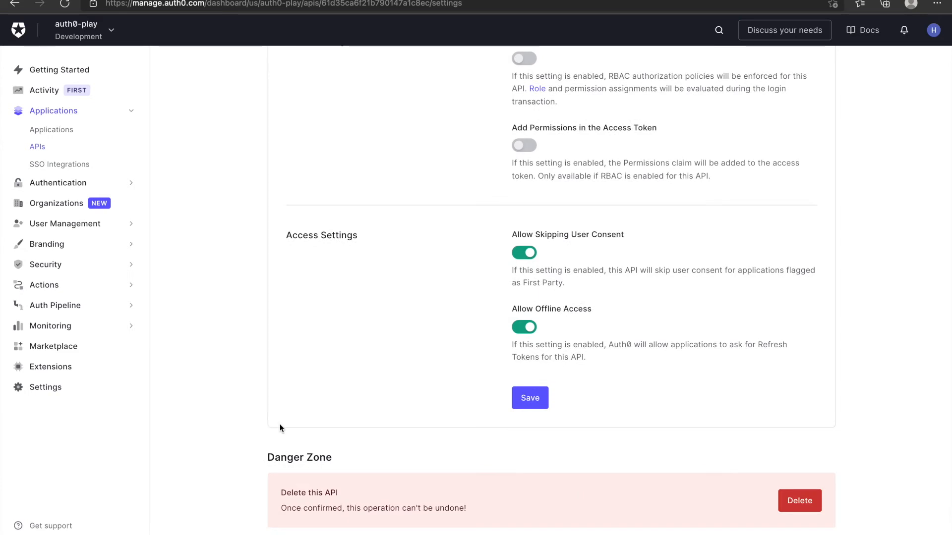
{"action": "scroll", "coordinate": [495, 347], "scroll_direction": "up", "scroll_amount": 10}
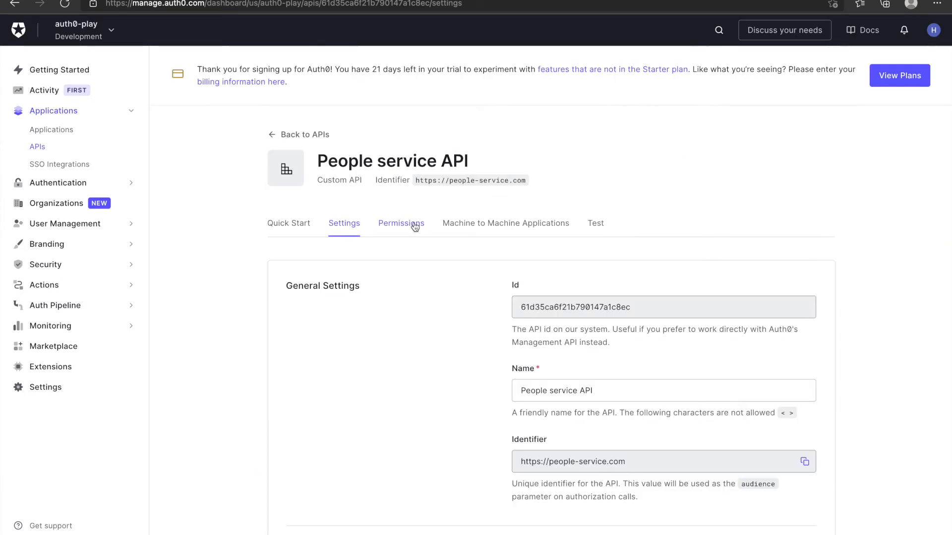
{"action": "left_click", "coordinate": [412, 223]}
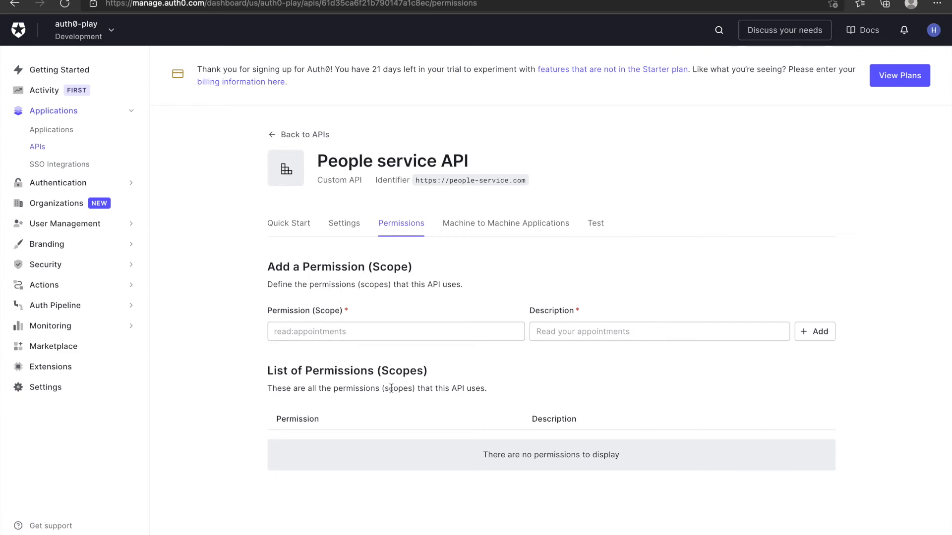
{"action": "left_click", "coordinate": [505, 223]}
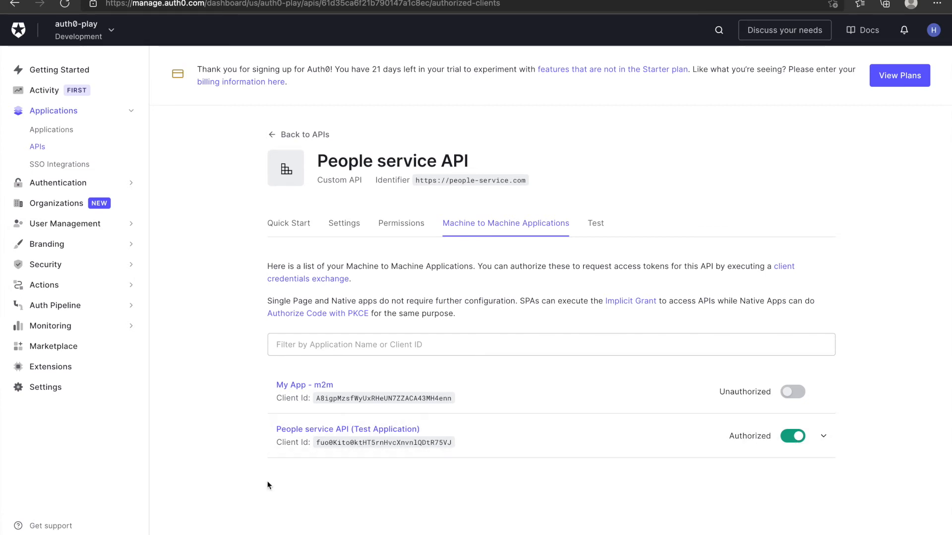
Delete the "People service API (Test Application)" application, confirming the deletion with its full name.
{"action": "left_click", "coordinate": [48, 130]}
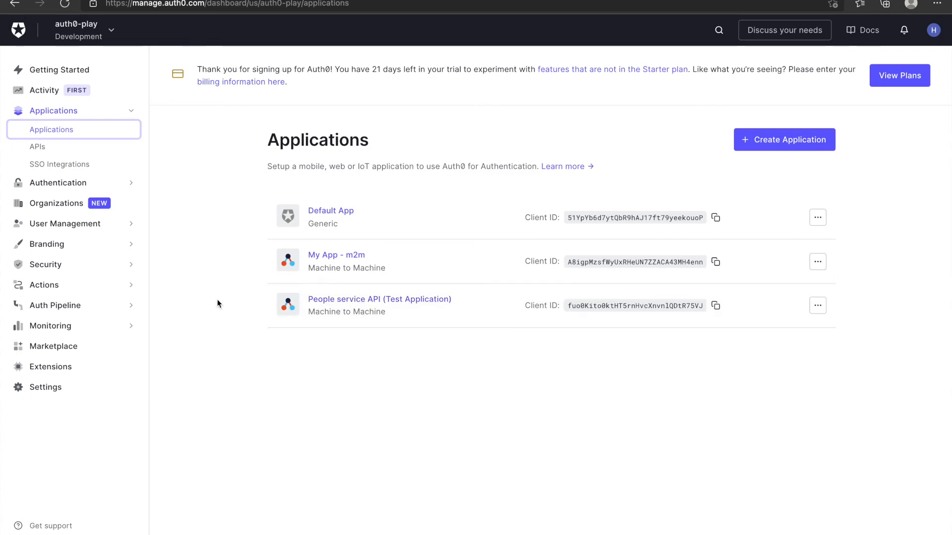
{"action": "left_click", "coordinate": [365, 300]}
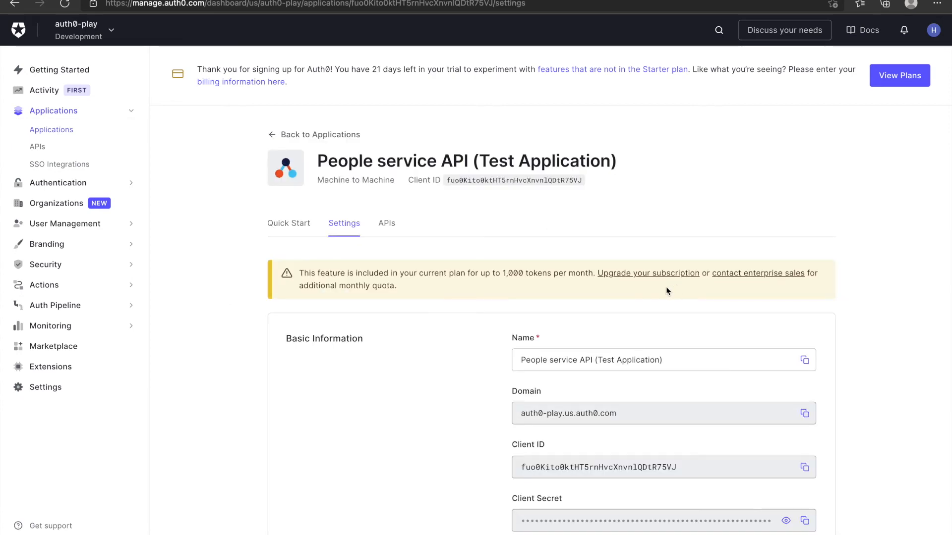
{"action": "scroll", "coordinate": [522, 427], "scroll_direction": "down", "scroll_amount": 20}
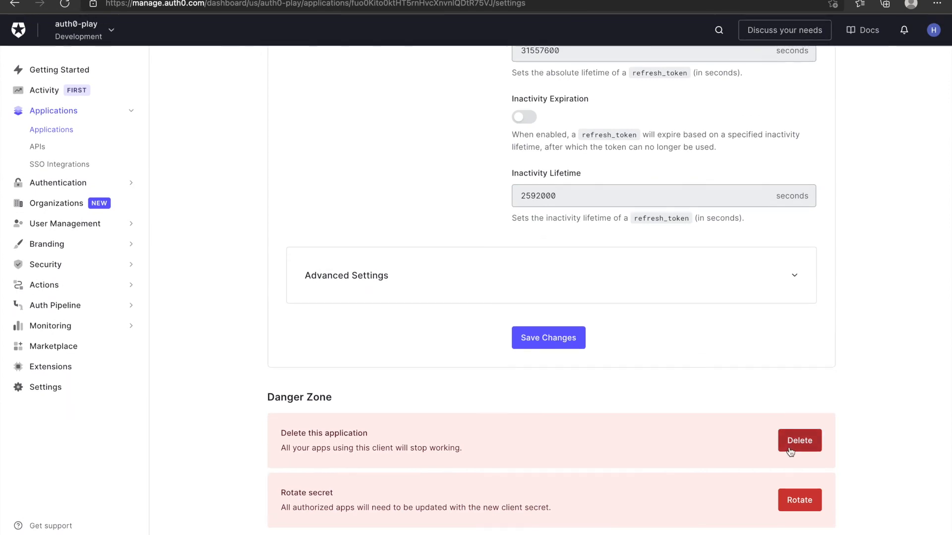
{"action": "left_click", "coordinate": [790, 447]}
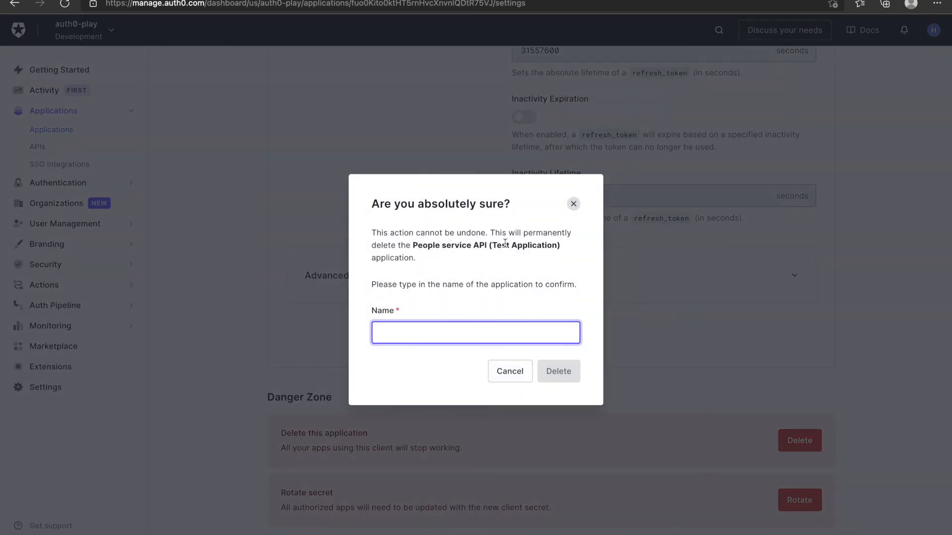
{"action": "left_click_drag", "start_coordinate": [413, 245], "coordinate": [561, 251]}
{"action": "key", "text": "ctrl+c"}
{"action": "left_click", "coordinate": [448, 332]}
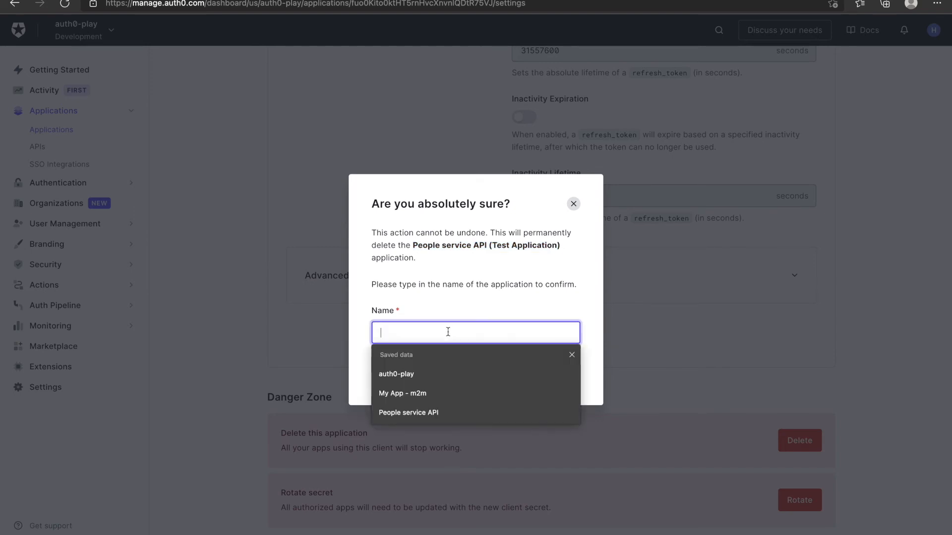
{"action": "key", "text": "ctrl+v"}
{"action": "left_click", "coordinate": [549, 369]}
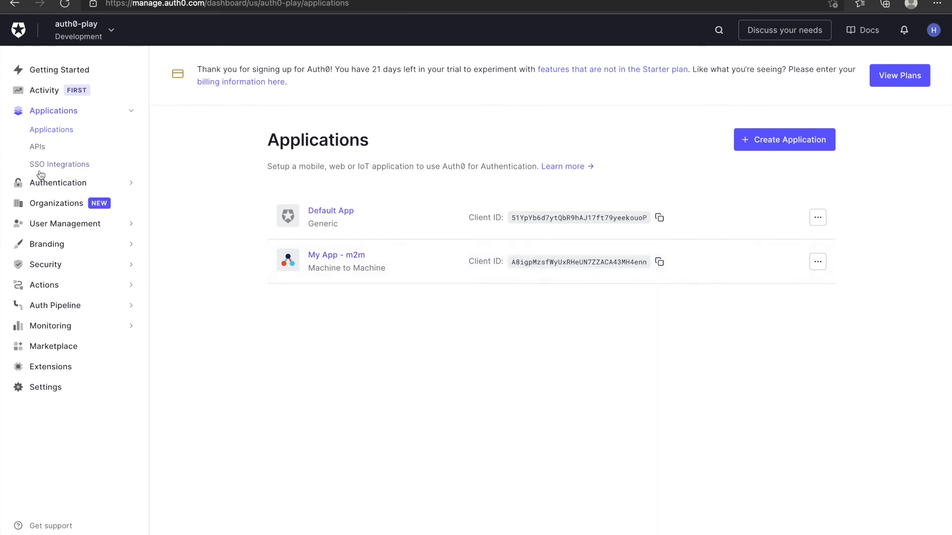
Authorize the My App - m2m application for the People service API and revoke its Auth0 Management API authorization.
{"action": "left_click", "coordinate": [332, 256]}
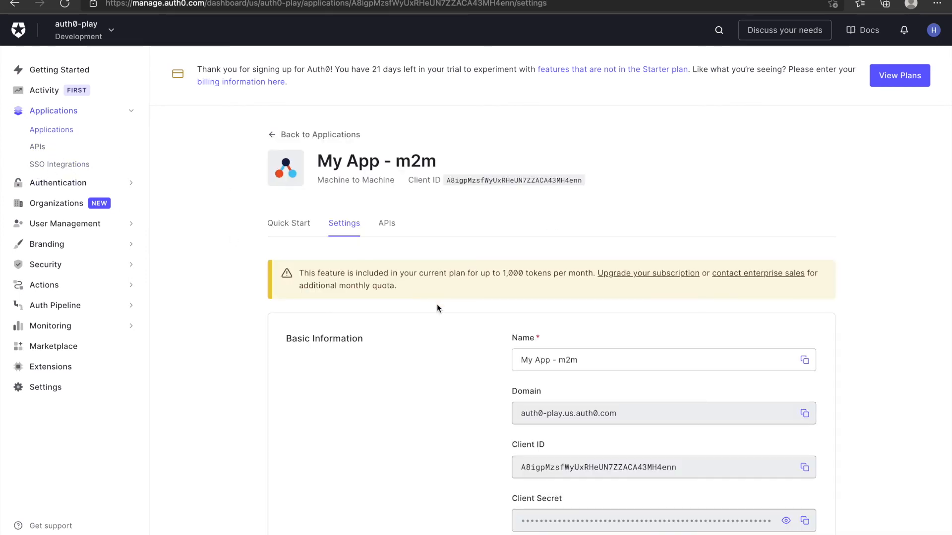
{"action": "left_click", "coordinate": [387, 225]}
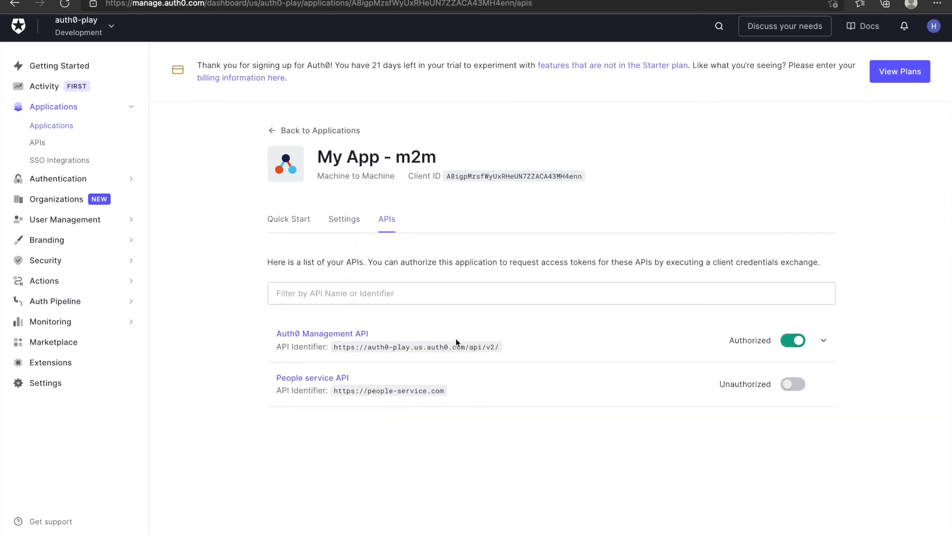
{"action": "left_click", "coordinate": [797, 390]}
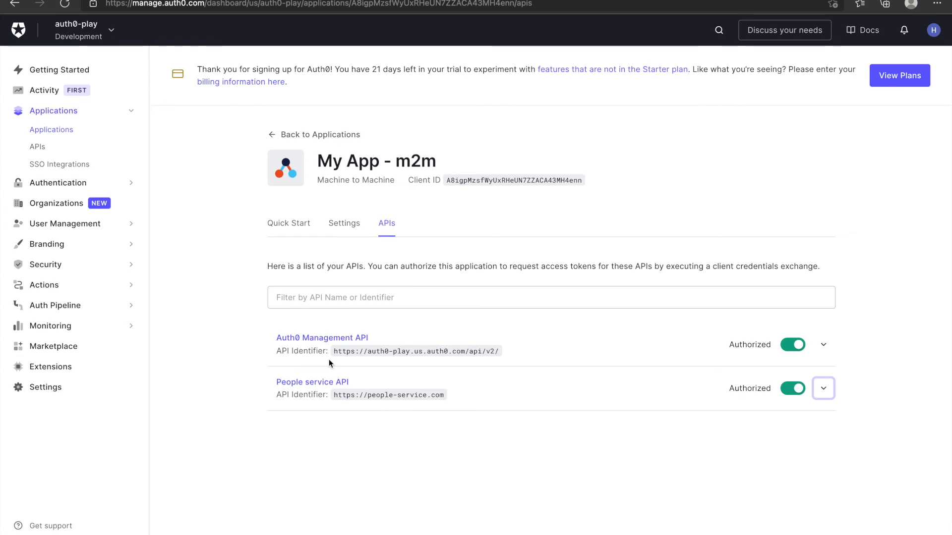
{"action": "left_click", "coordinate": [792, 345]}
Check the machine-to-machine application authorizations of the Auth0 Management API and of the People service API.
{"action": "left_click", "coordinate": [39, 149]}
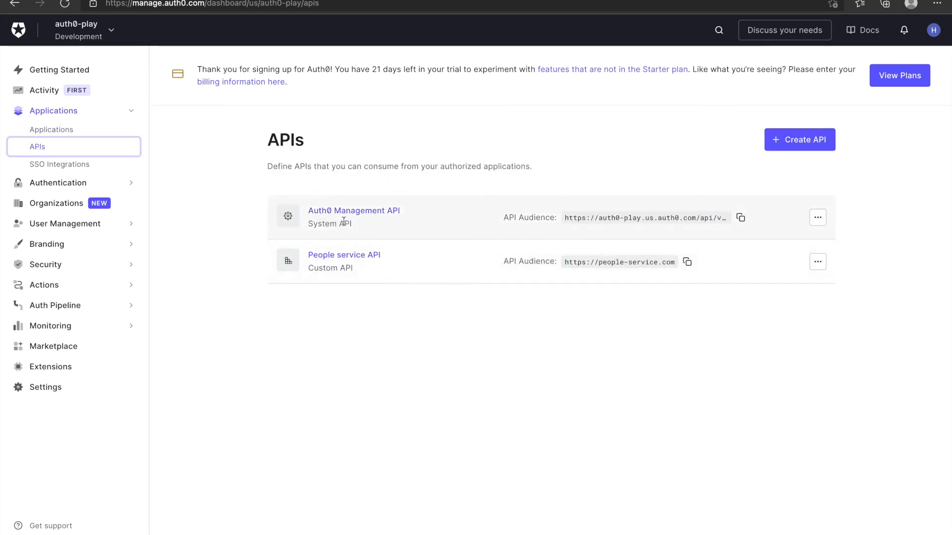
{"action": "left_click", "coordinate": [347, 217]}
{"action": "left_click", "coordinate": [524, 220]}
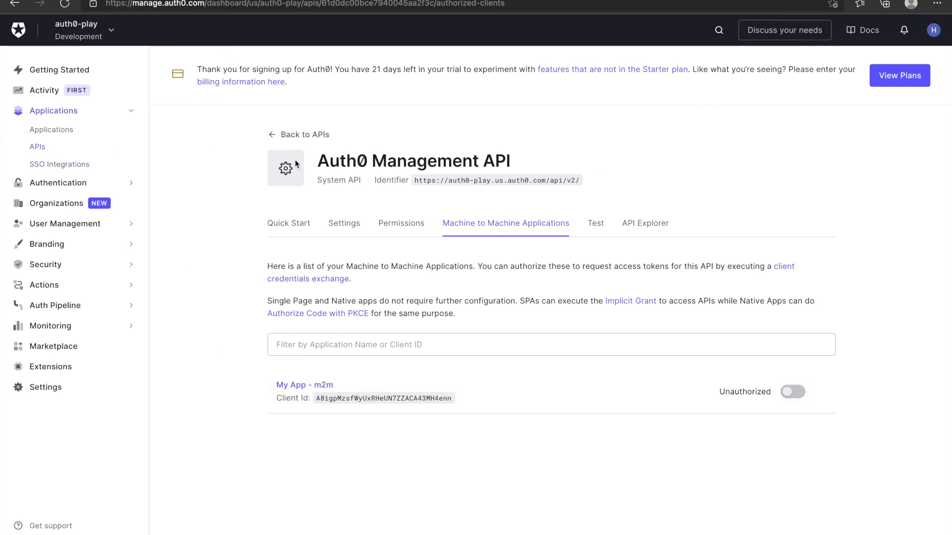
{"action": "key", "text": "alt+Left"}
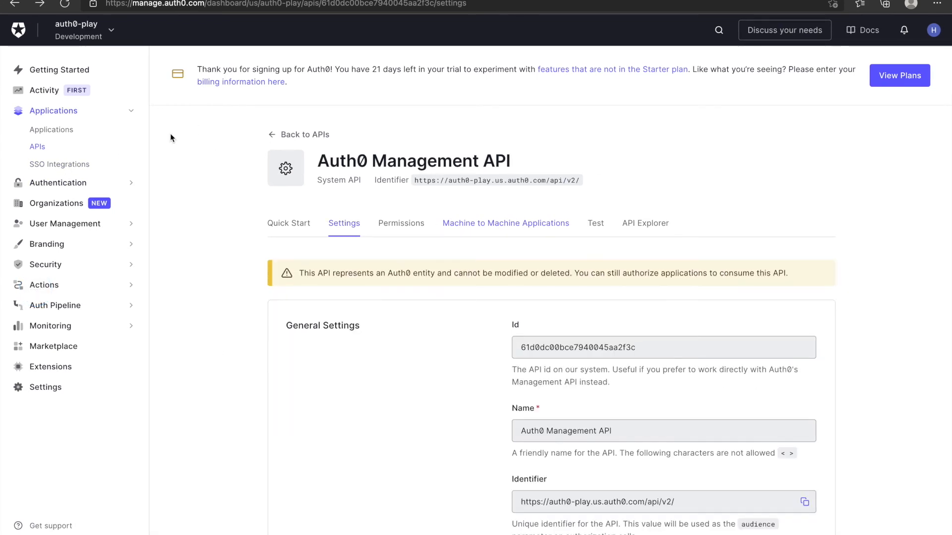
{"action": "left_click", "coordinate": [92, 151]}
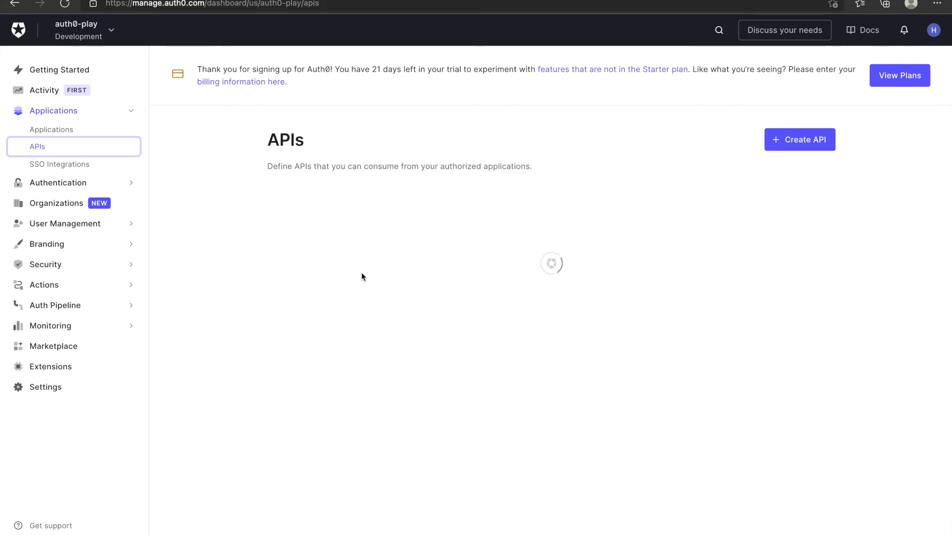
{"action": "left_click", "coordinate": [337, 256]}
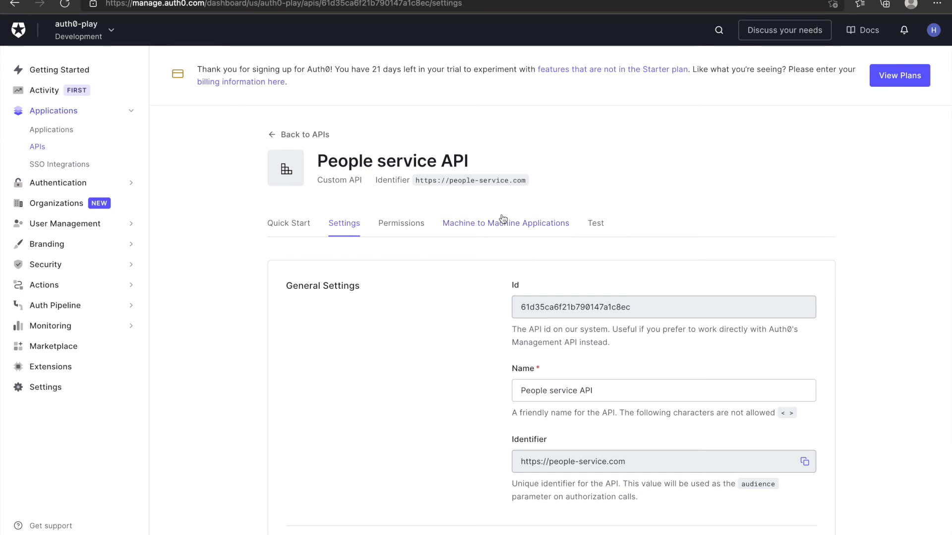
{"action": "left_click", "coordinate": [503, 222]}
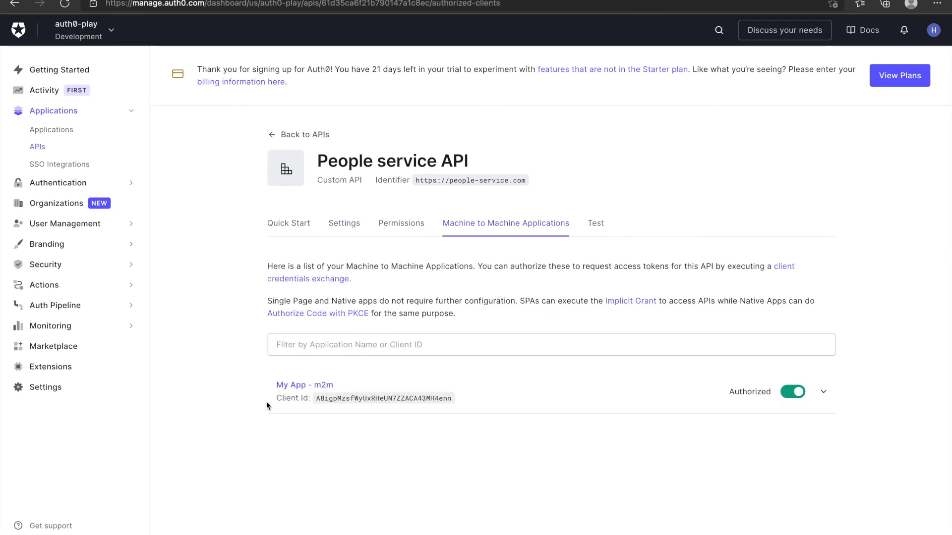